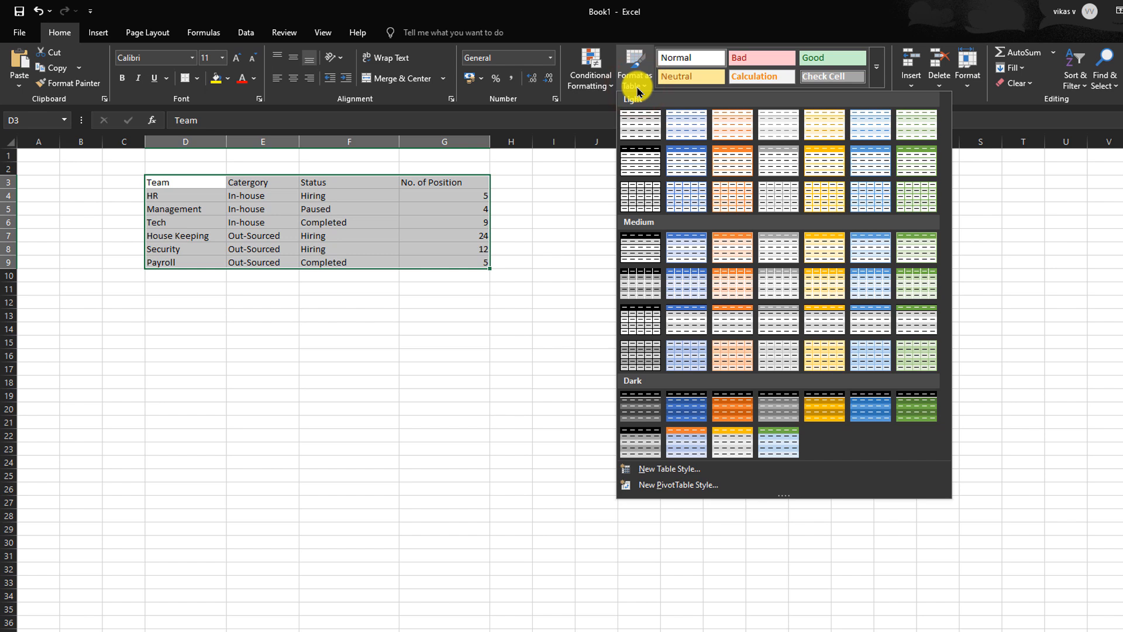
Format the range D3:G9 as a table with headers in the first Light style, and insert a PivotTable from it on a new worksheet
left_click(640, 123)
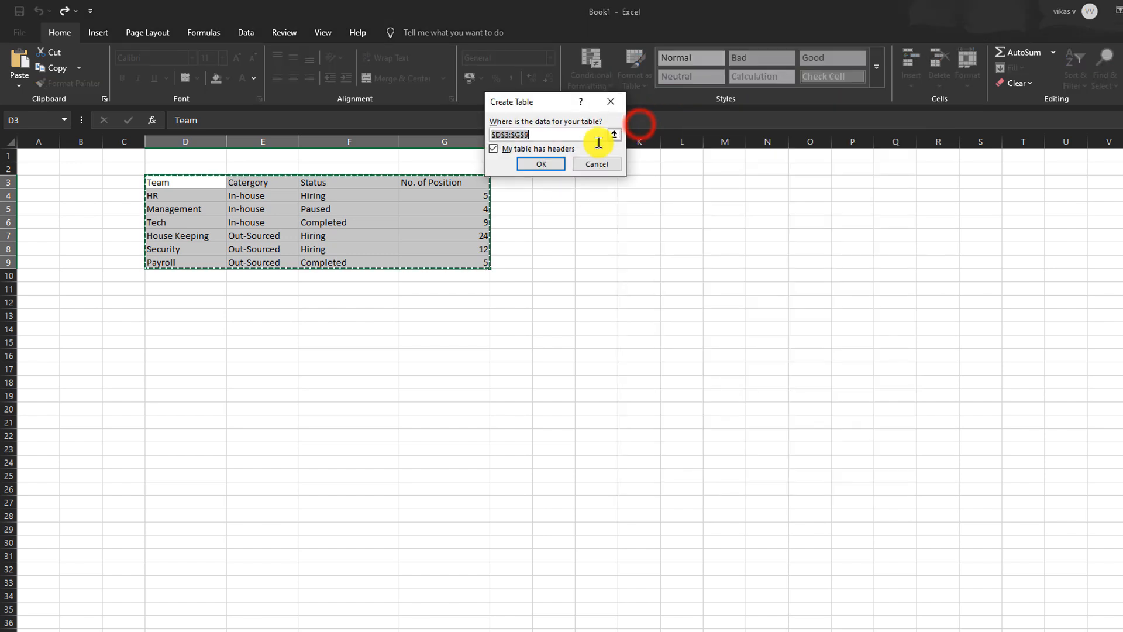
left_click(547, 168)
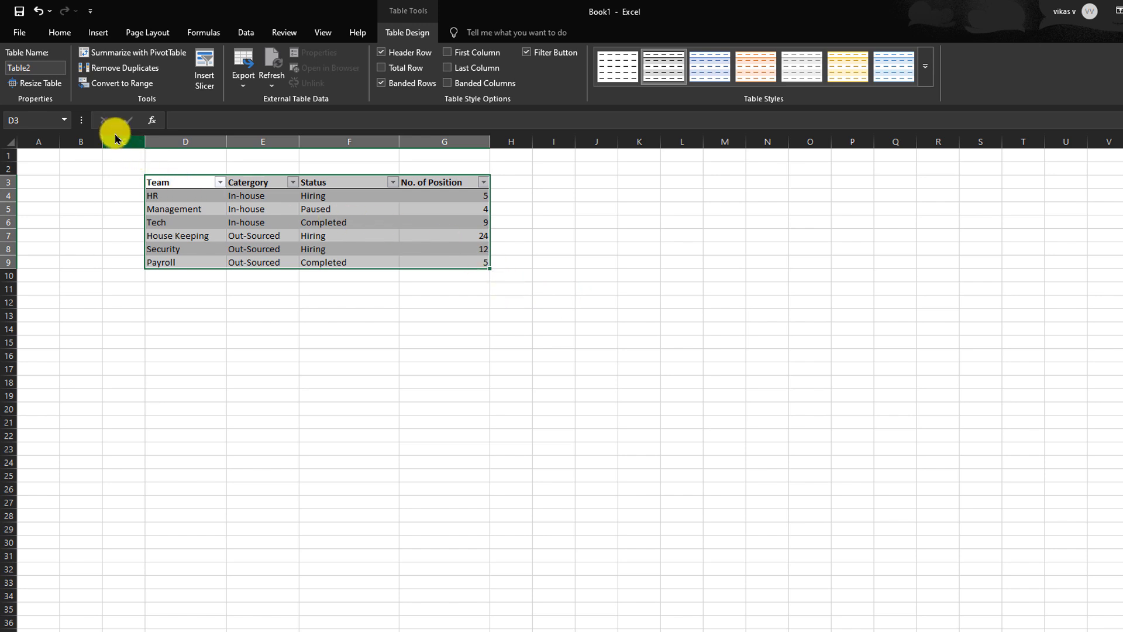
left_click(98, 32)
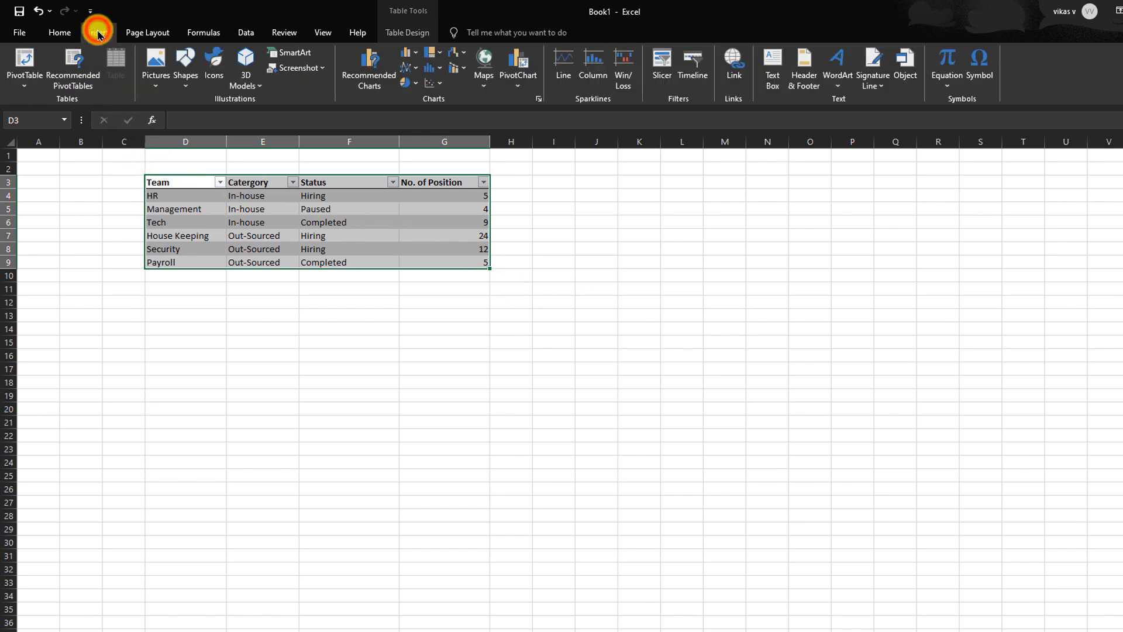
left_click(30, 88)
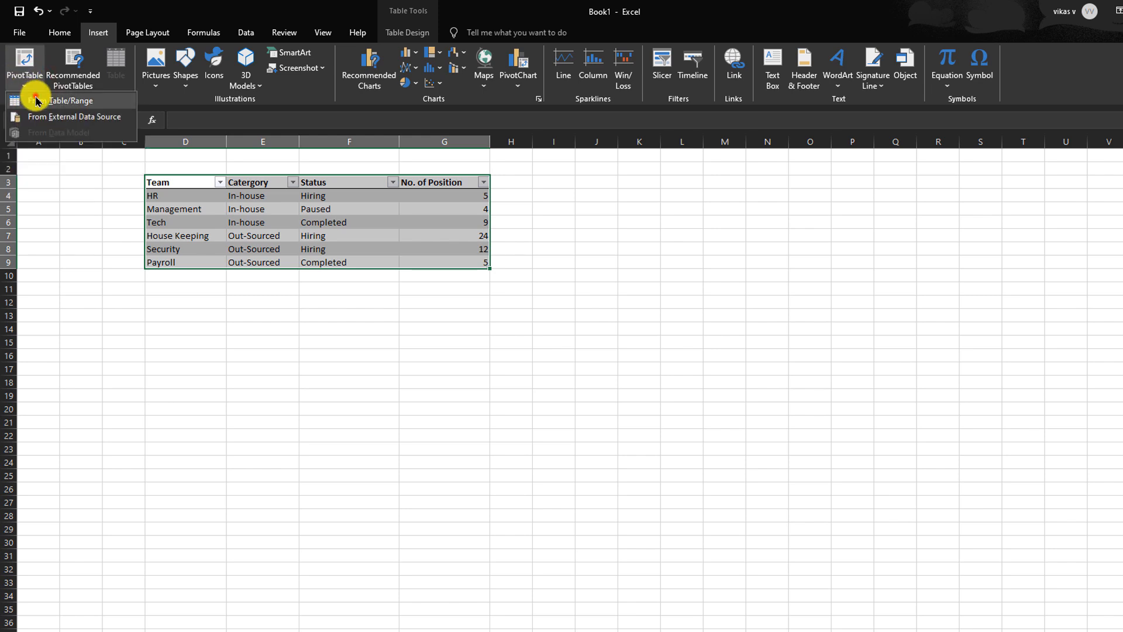
left_click(35, 101)
left_click(605, 203)
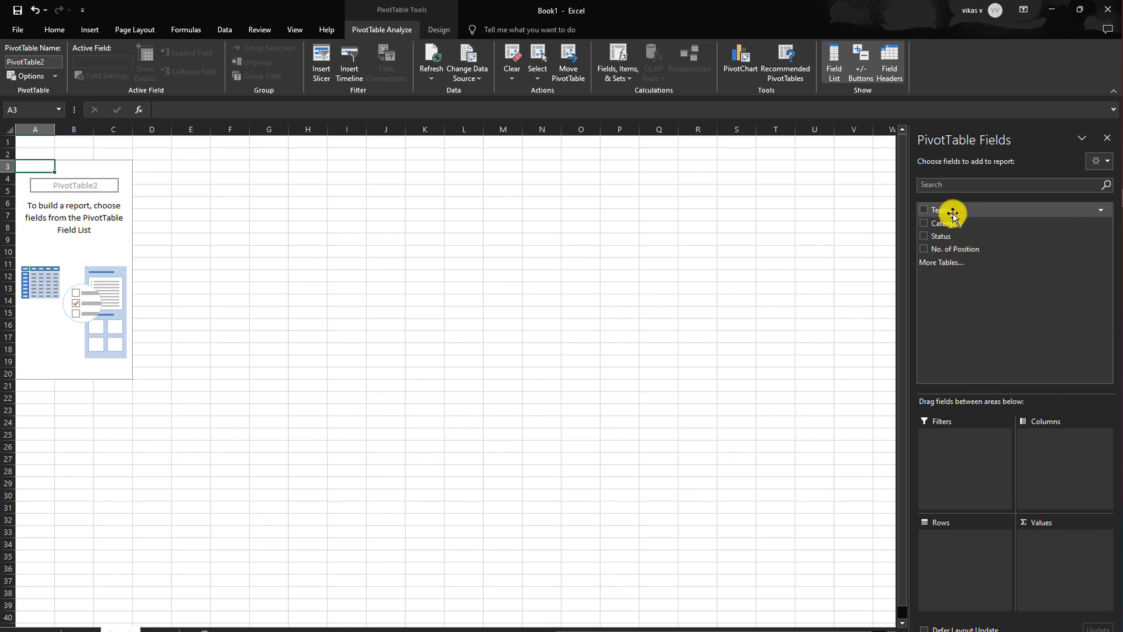
Build the PivotTable with Team in Rows, Status in Columns, No. of Position in Values and Catergory in Filters
left_click_drag(940, 213, 965, 564)
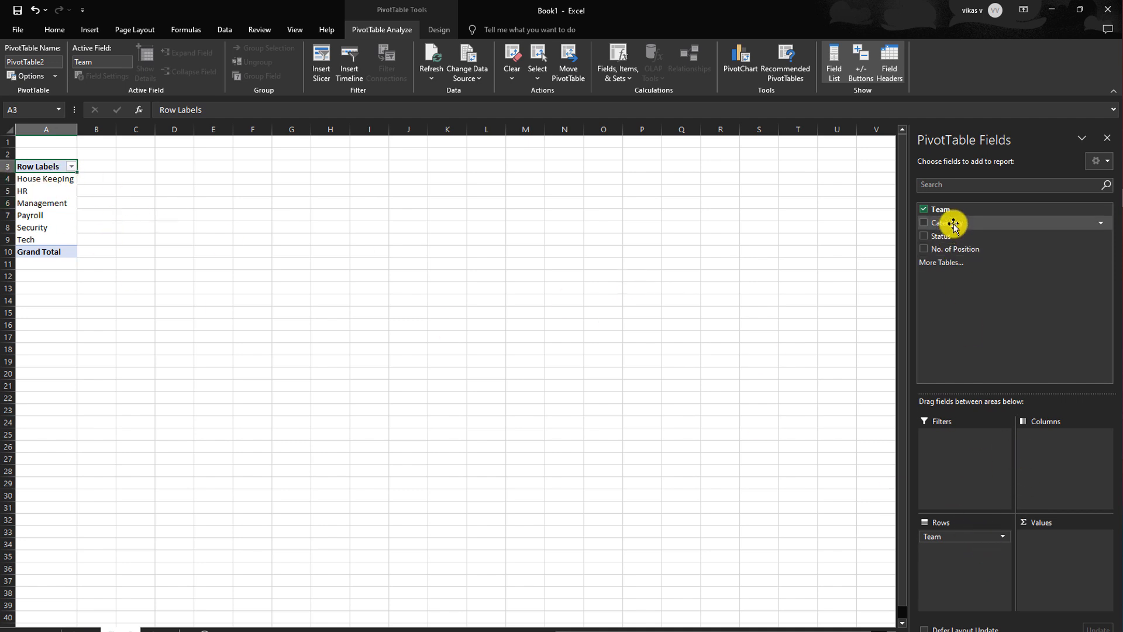
left_click(940, 240)
left_click_drag(944, 237, 1062, 470)
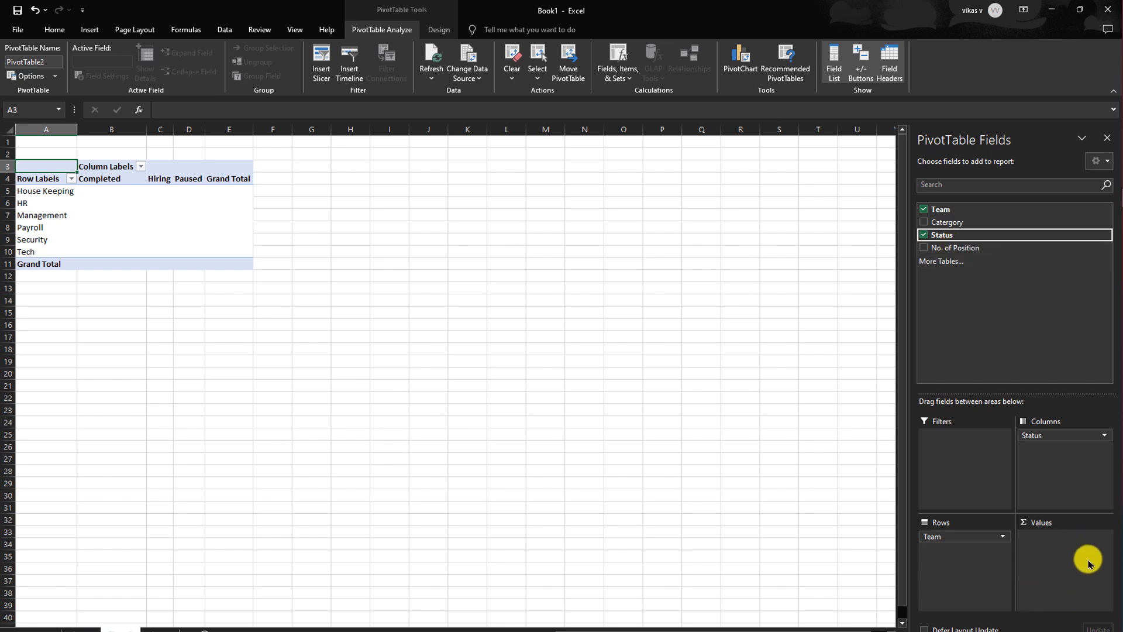
left_click_drag(955, 248, 1072, 559)
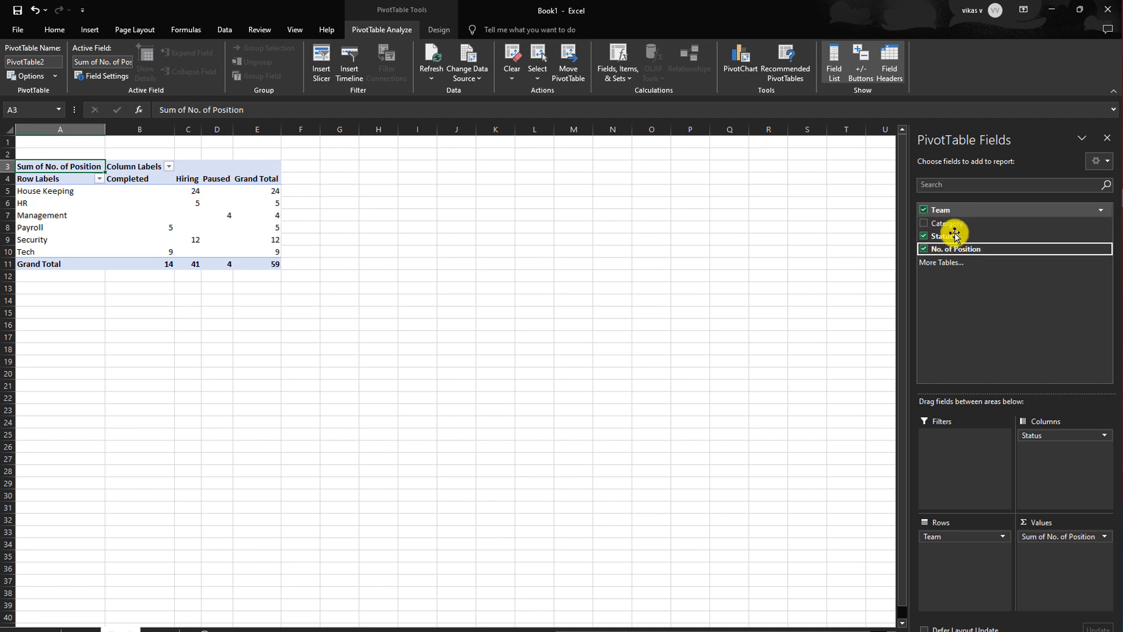
left_click_drag(957, 224, 960, 537)
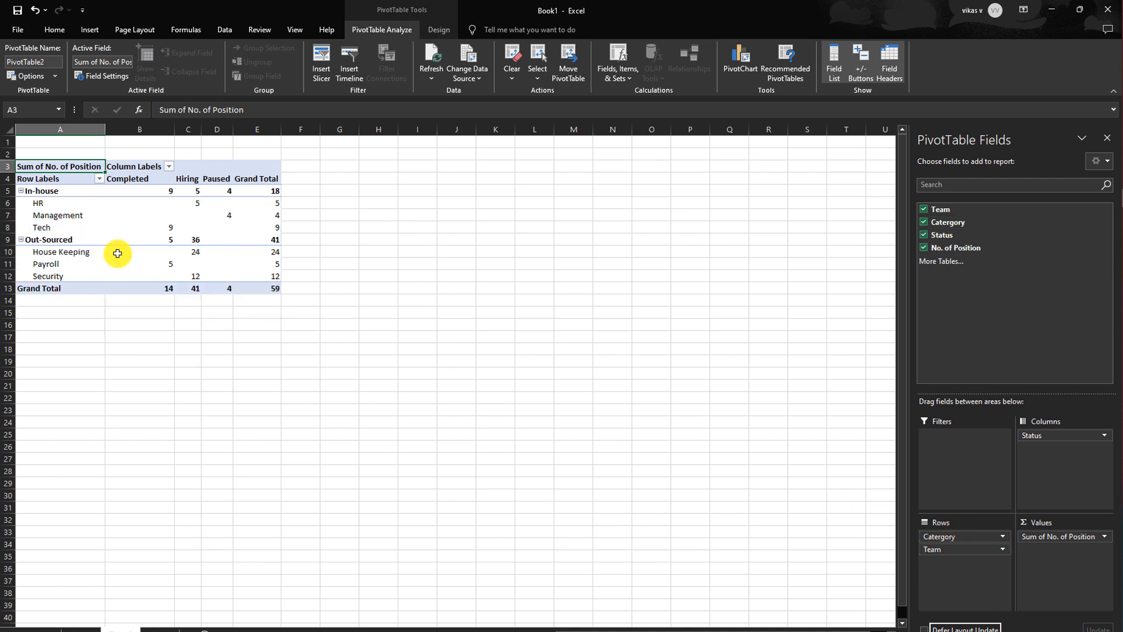
left_click_drag(964, 539, 965, 448)
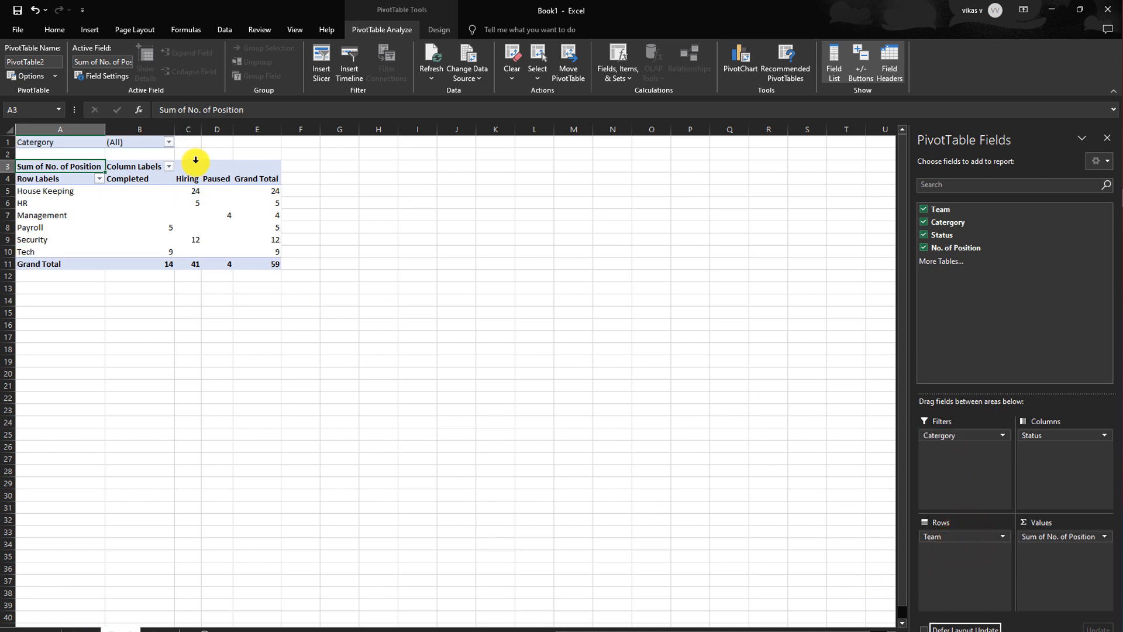
Filter the PivotTable report to the In-house category
left_click(168, 144)
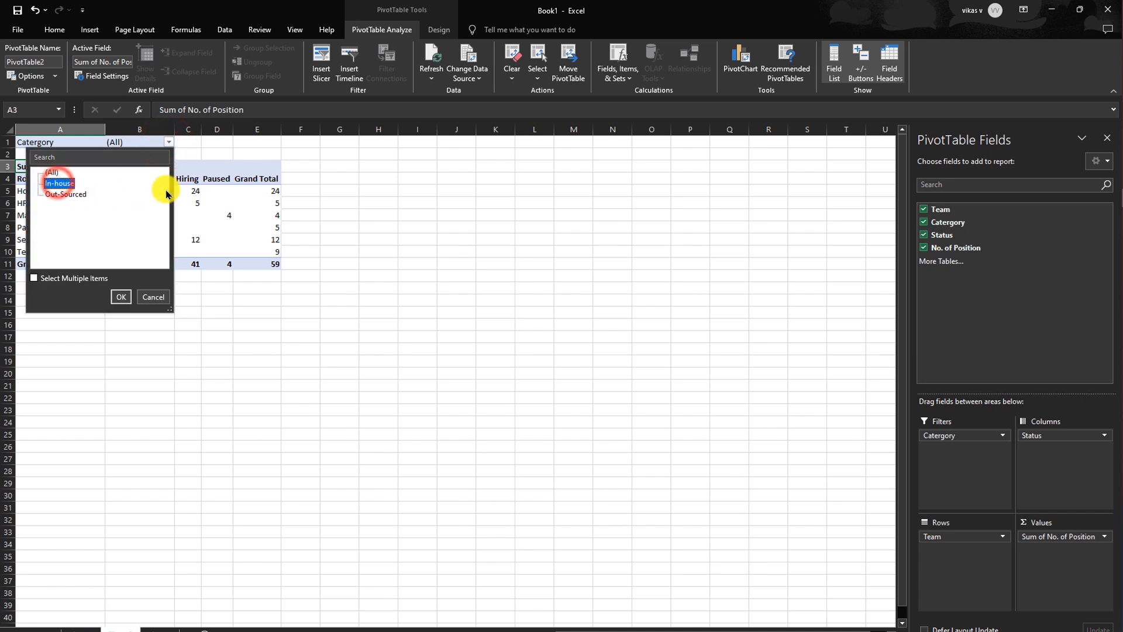
left_click(118, 297)
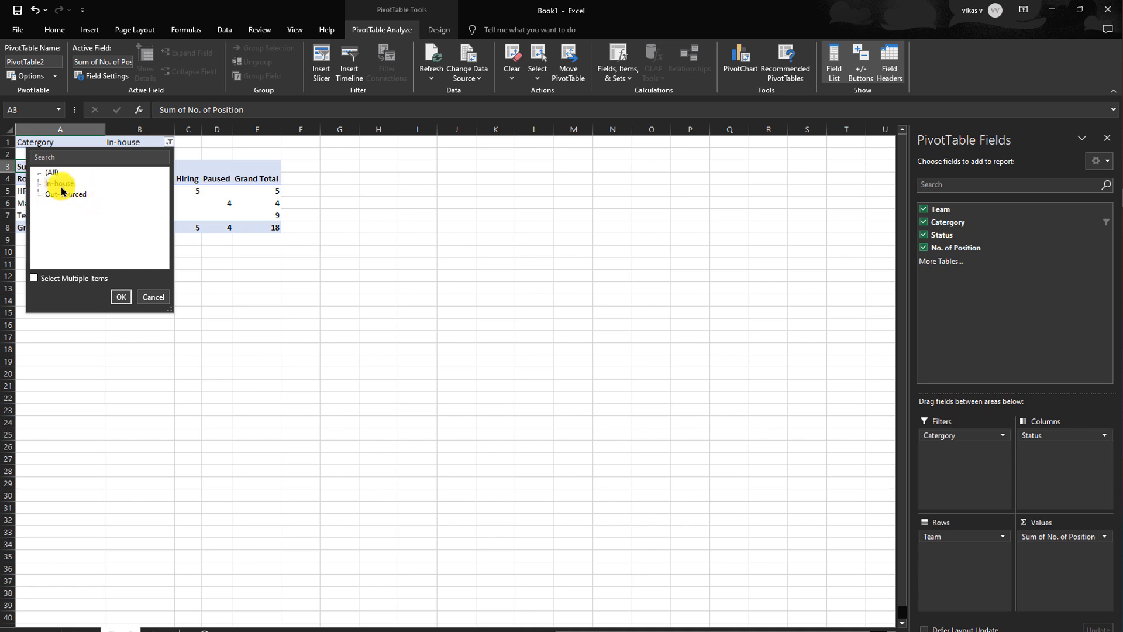
left_click(119, 296)
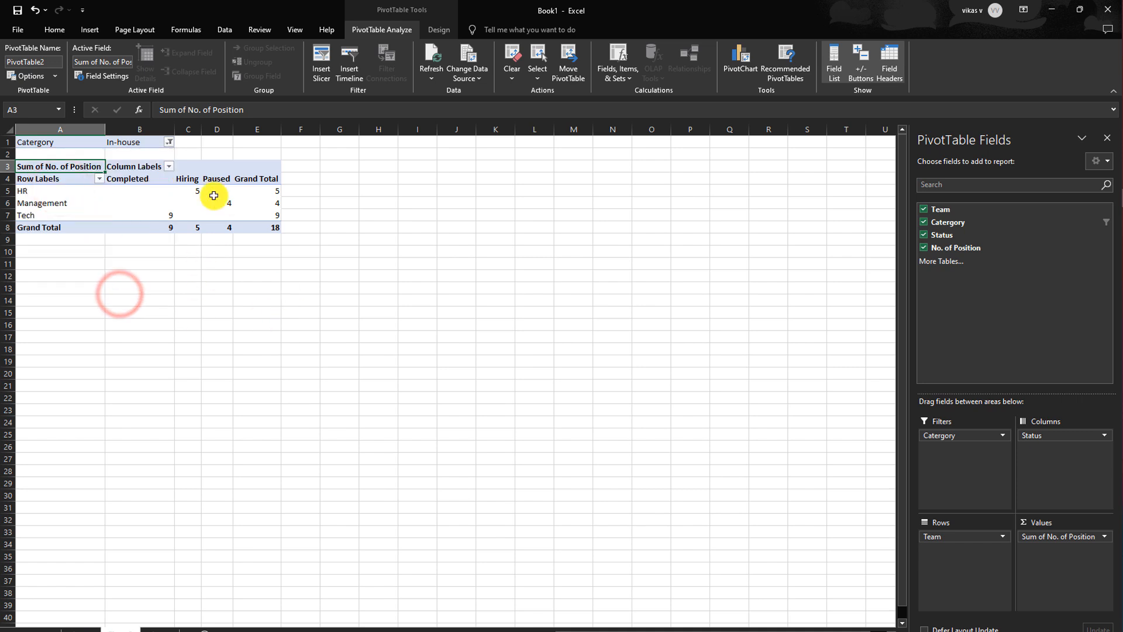
Reset the Catergory report filter to (All)
left_click(169, 144)
left_click(52, 172)
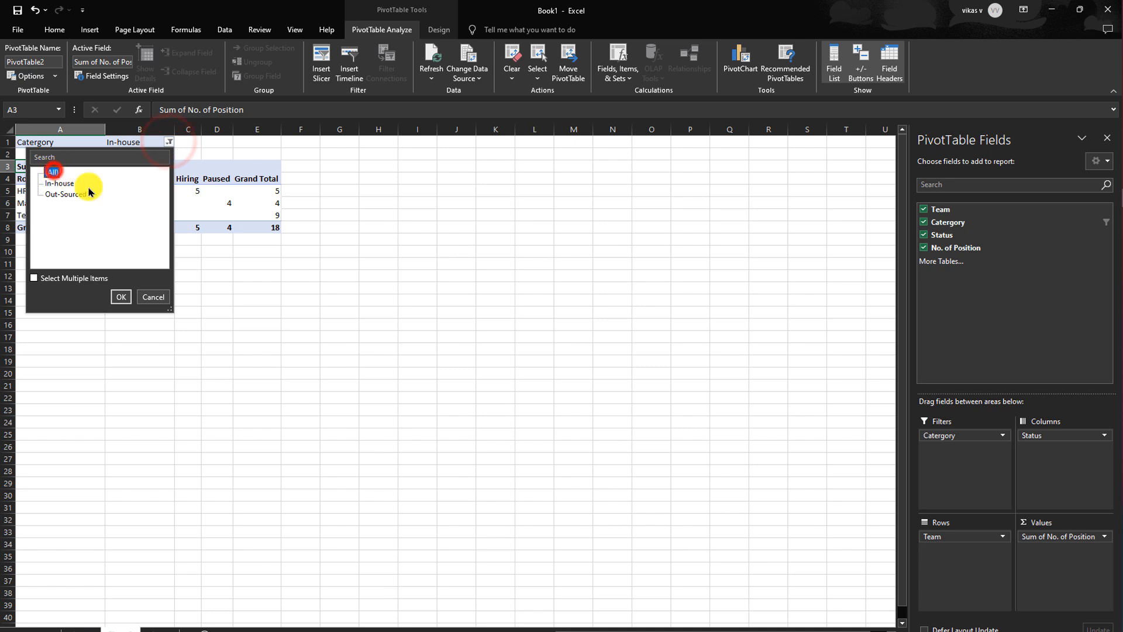
left_click(120, 296)
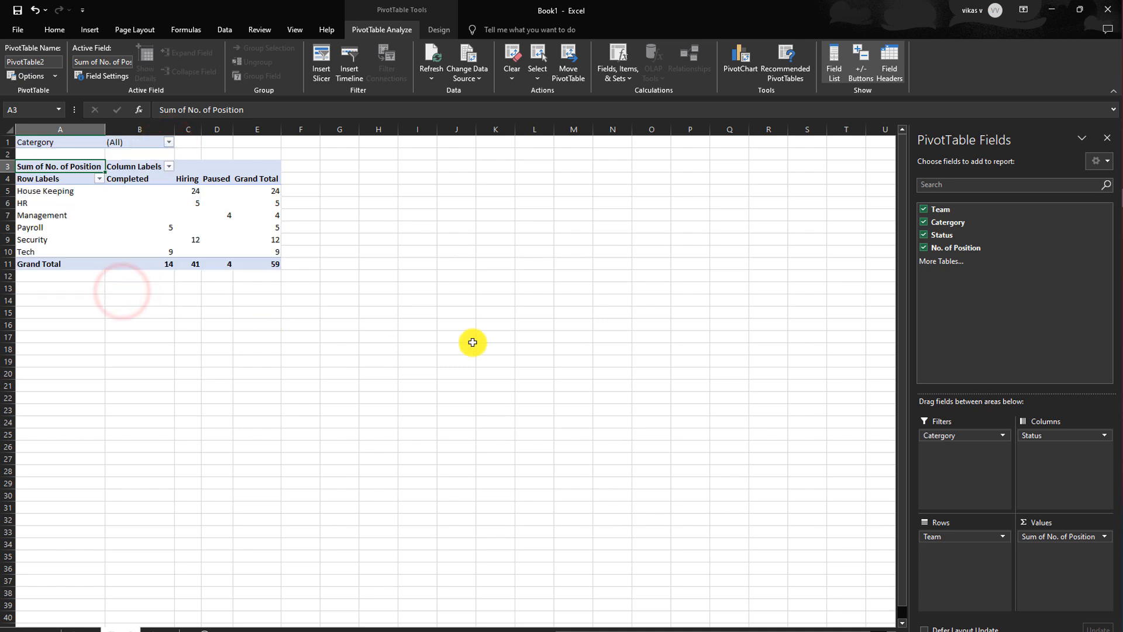
Set the PivotTable options to show 0 for empty cells
left_click(126, 223)
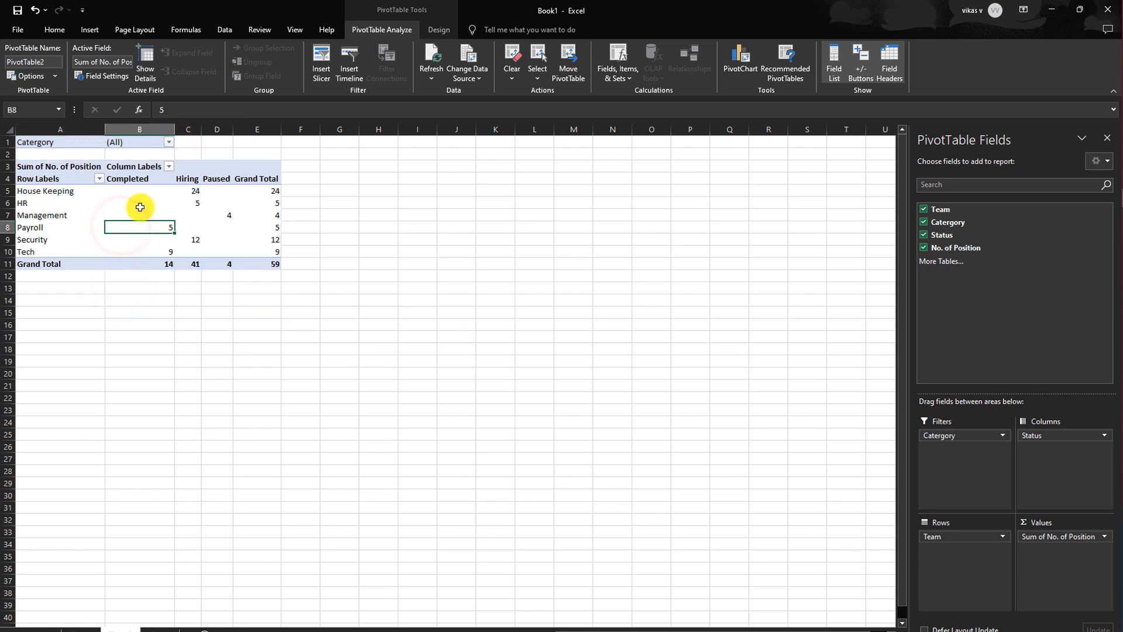
right_click(141, 206)
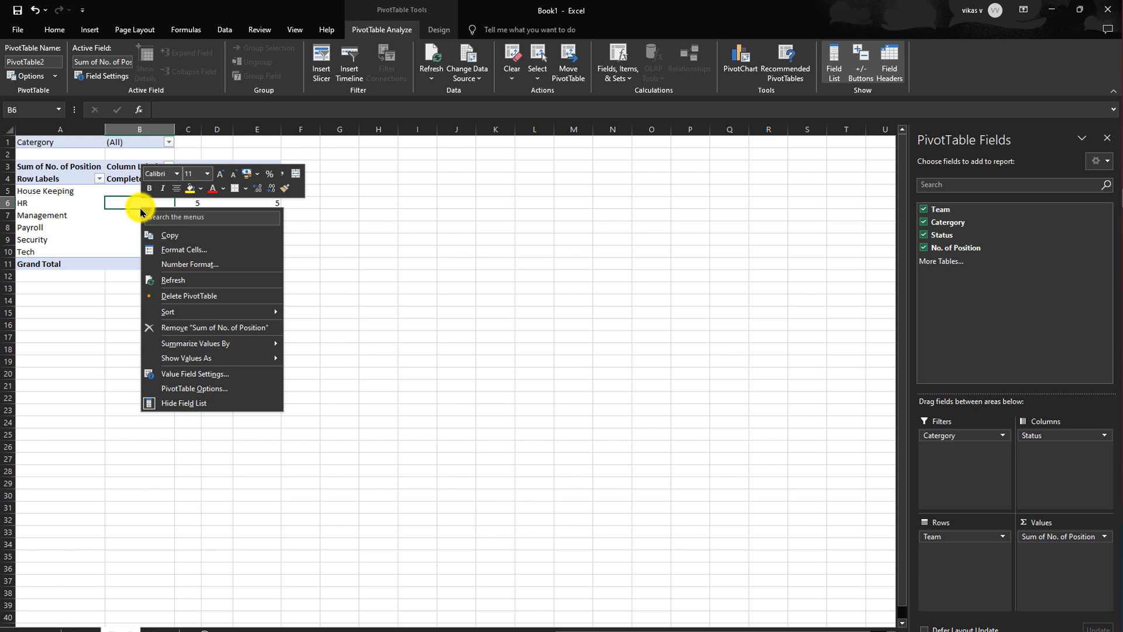
left_click(208, 391)
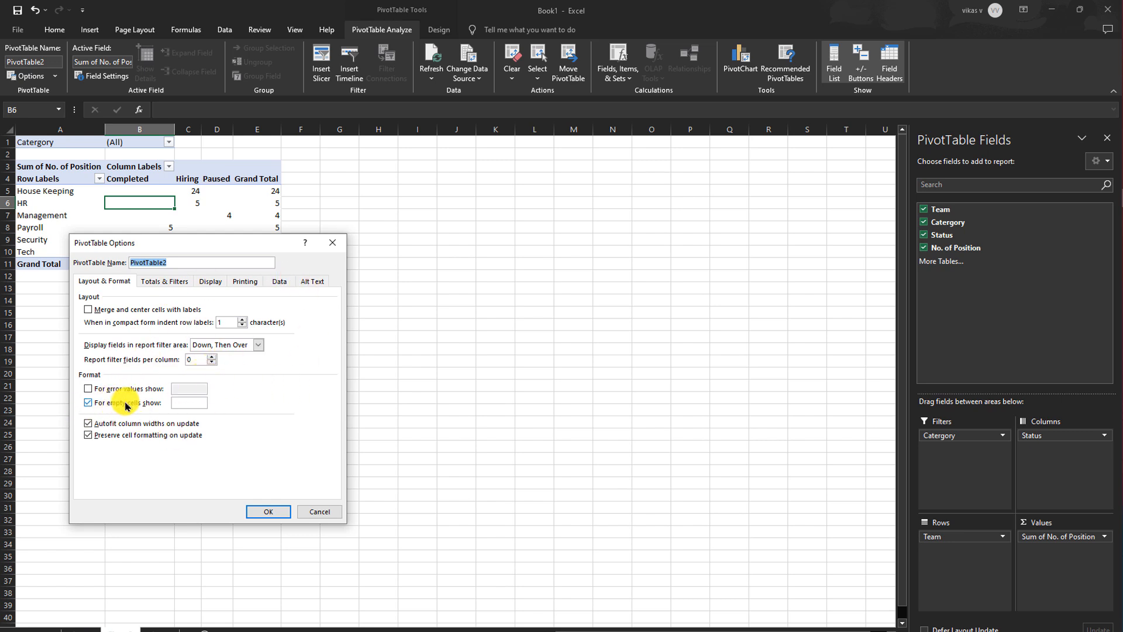
left_click(190, 403)
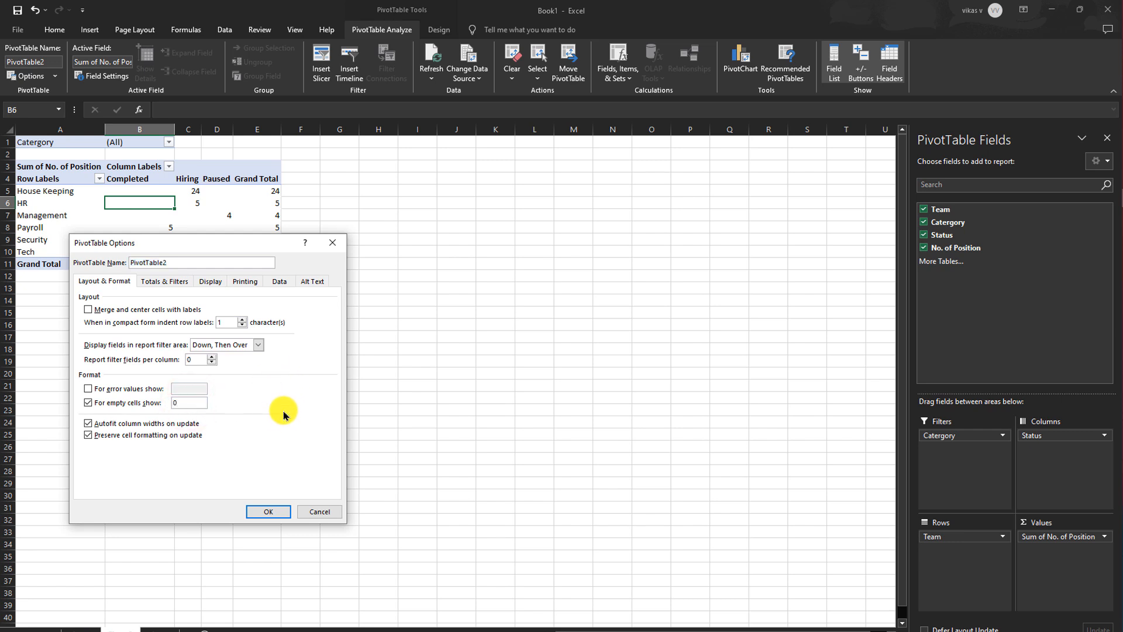
left_click(274, 510)
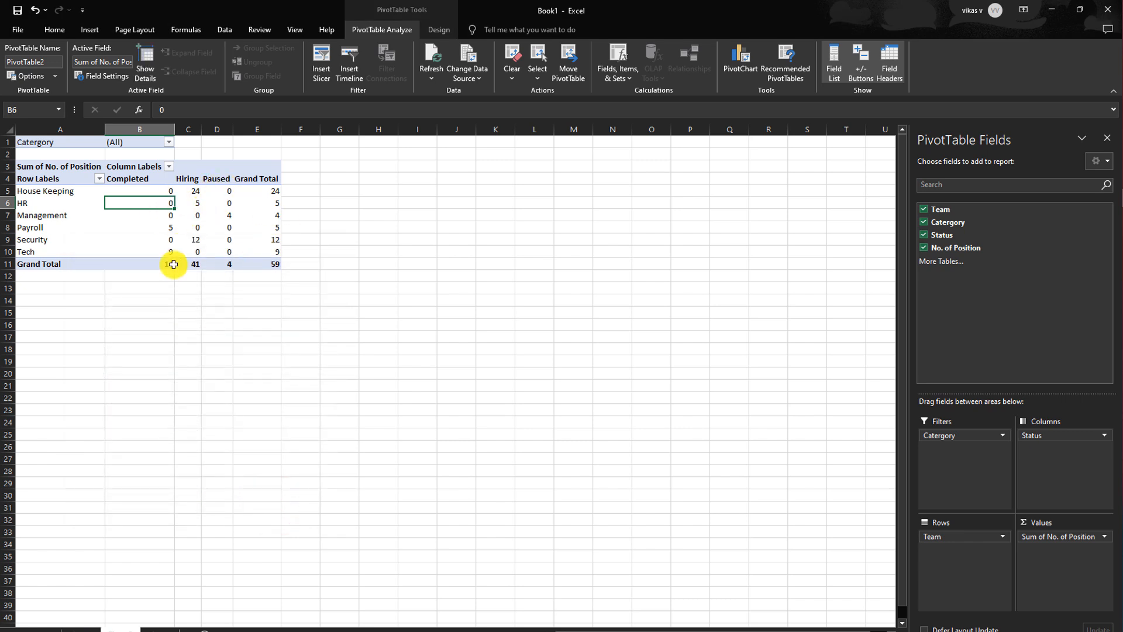
Turn the PivotTable's grand totals off for rows and columns, and switch them back on for both
mouse_move(174, 264)
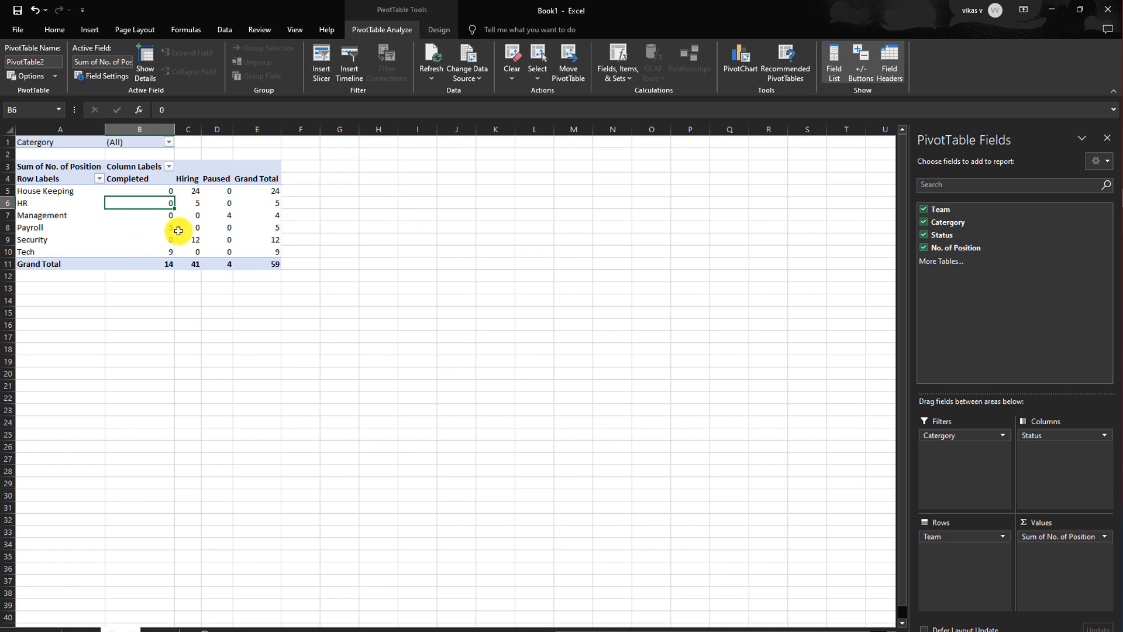
left_click(440, 30)
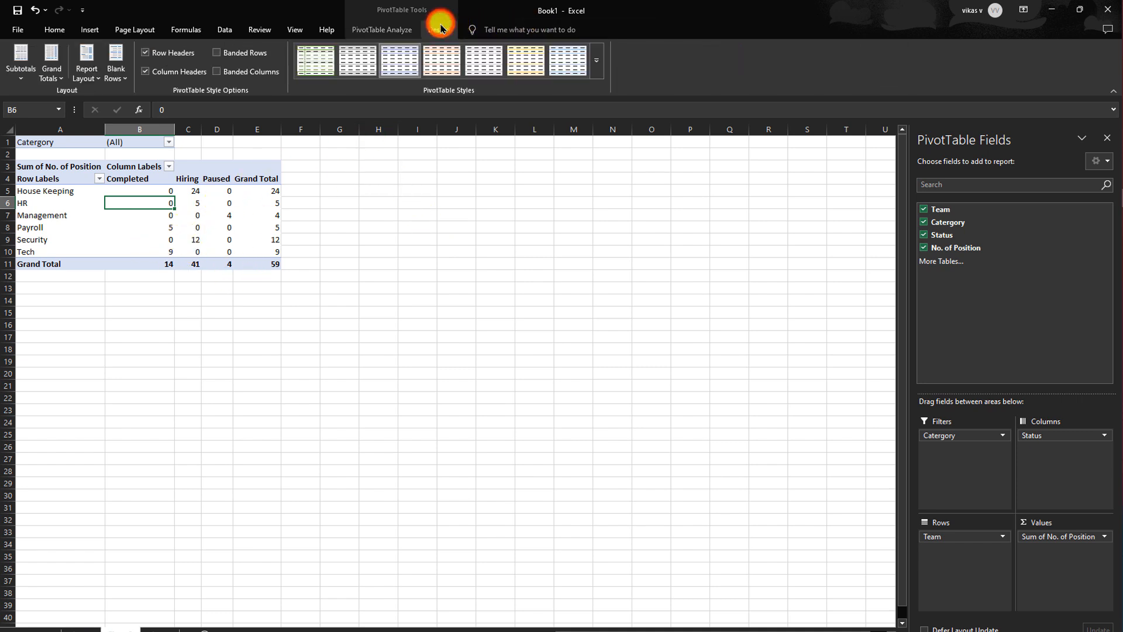
left_click(54, 76)
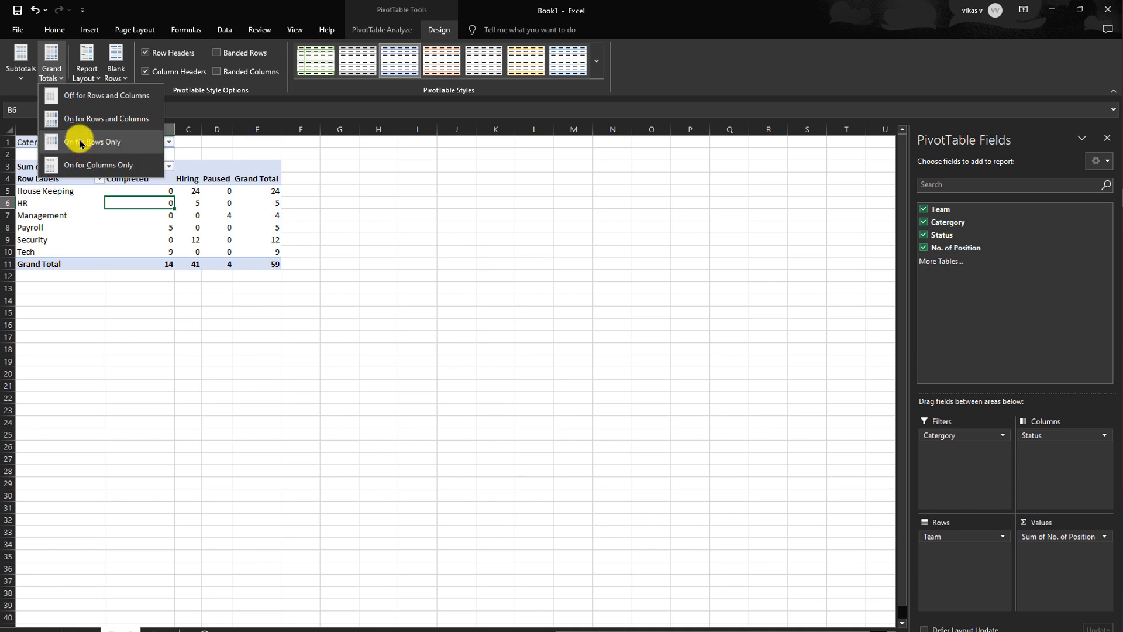
left_click(85, 96)
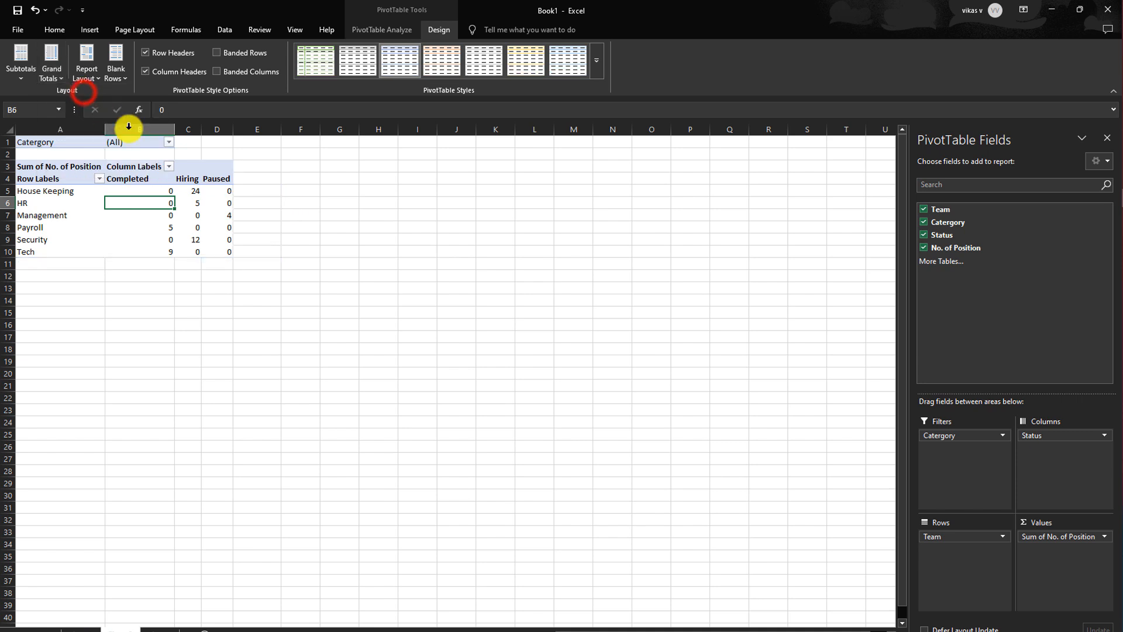
left_click(52, 73)
left_click(66, 120)
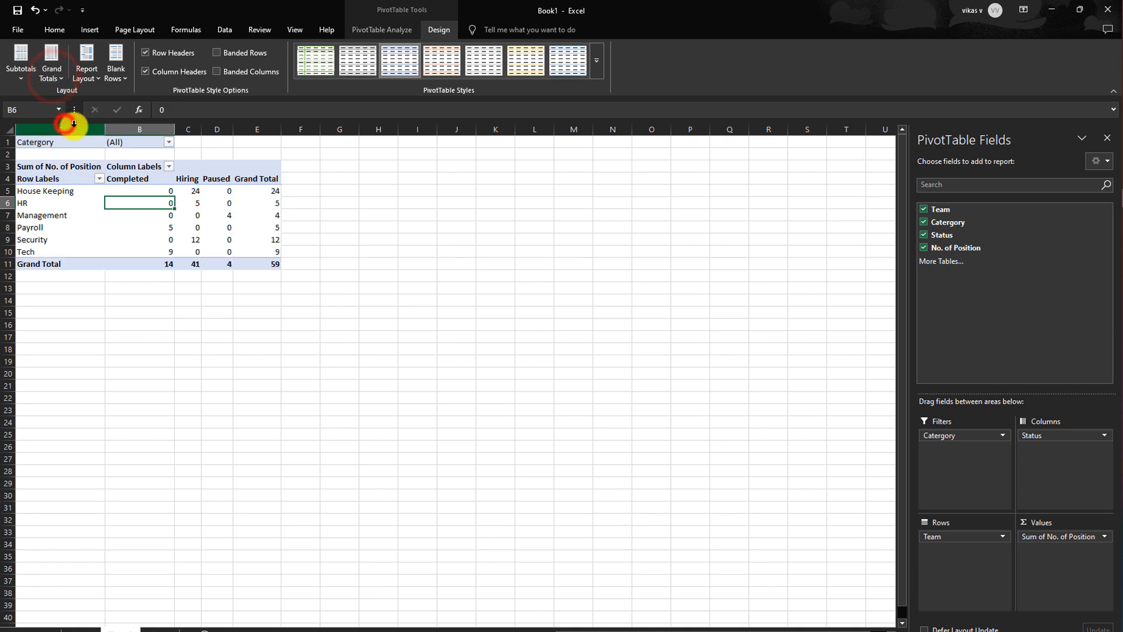
Try grand totals for rows only and for columns only, and restore them for both rows and columns
left_click(50, 83)
left_click(68, 143)
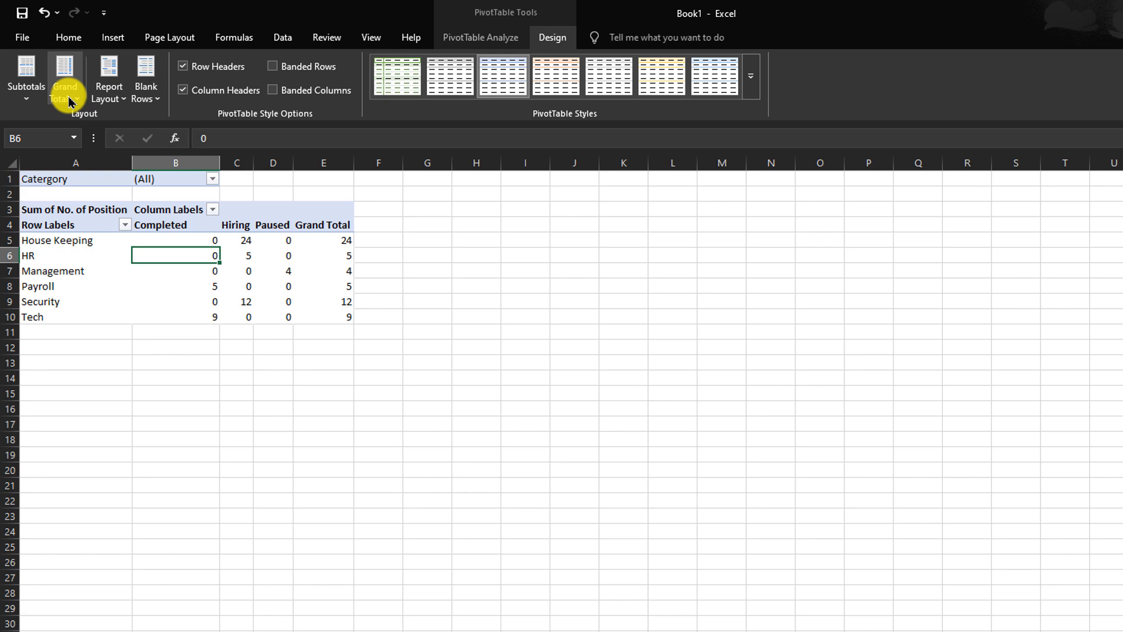
left_click(51, 70)
left_click(58, 145)
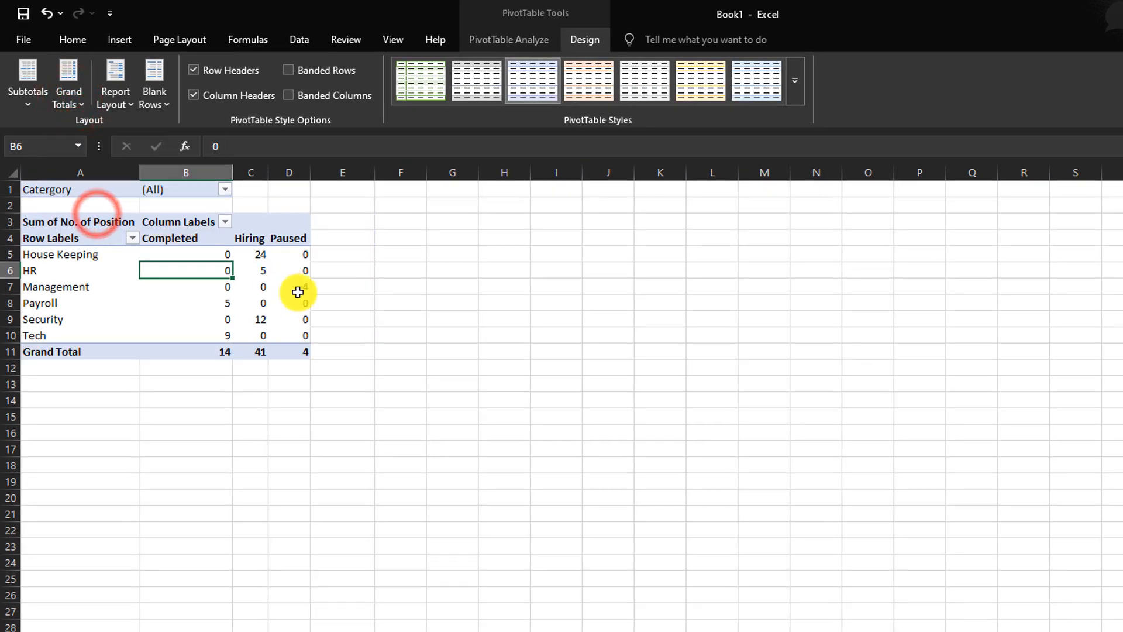
left_click(60, 104)
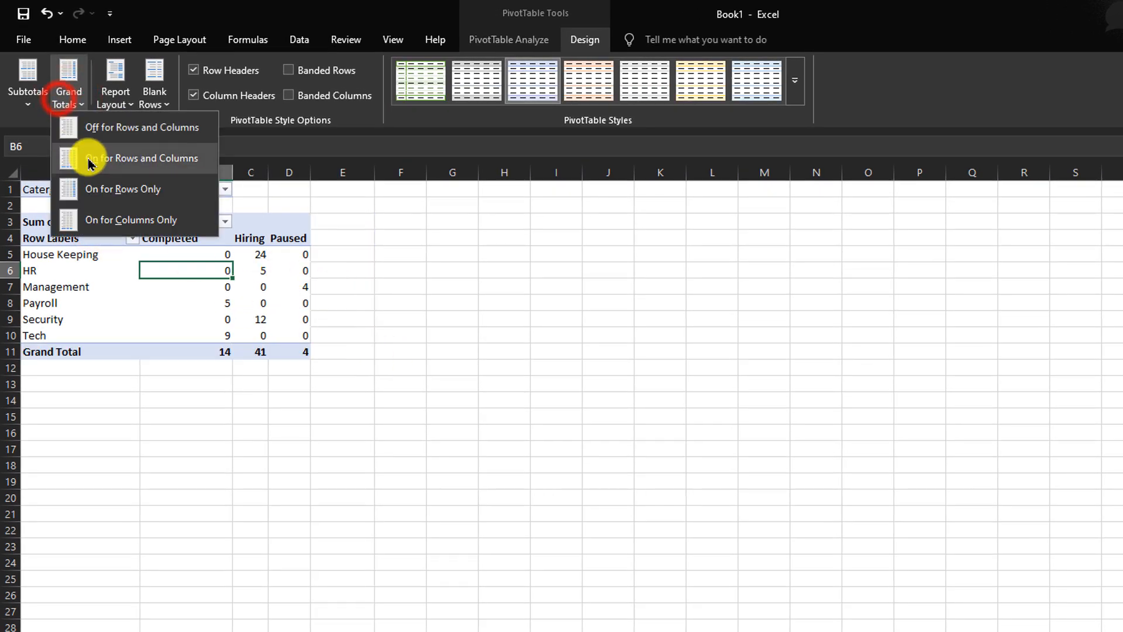
left_click(95, 157)
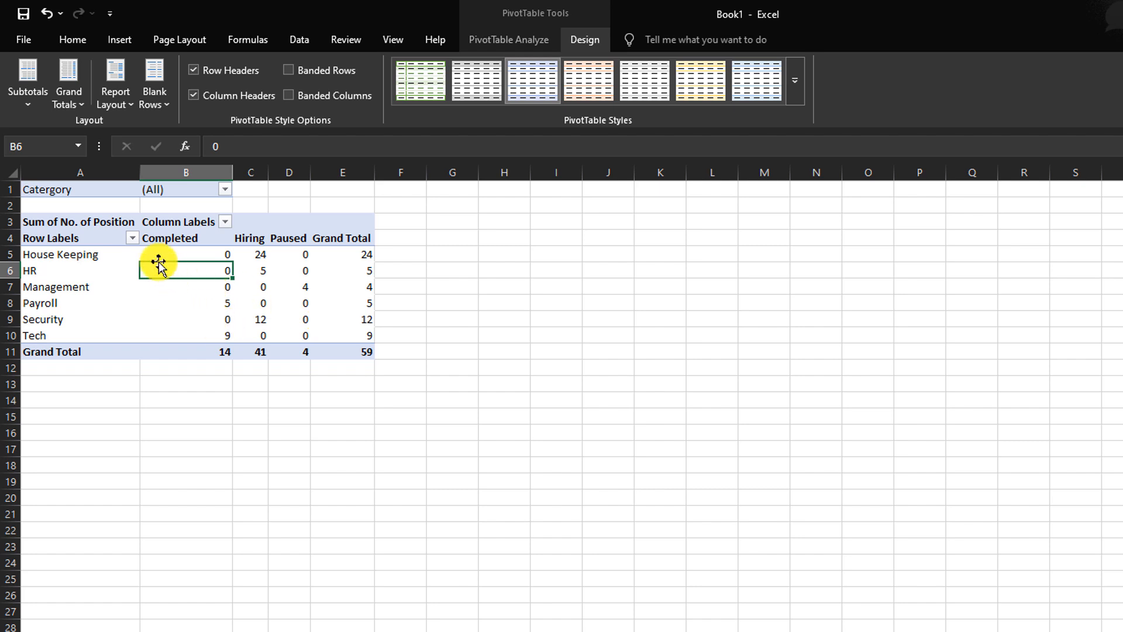
Show the PivotTable report in tabular form and apply the light blue PivotTable style
left_click(114, 82)
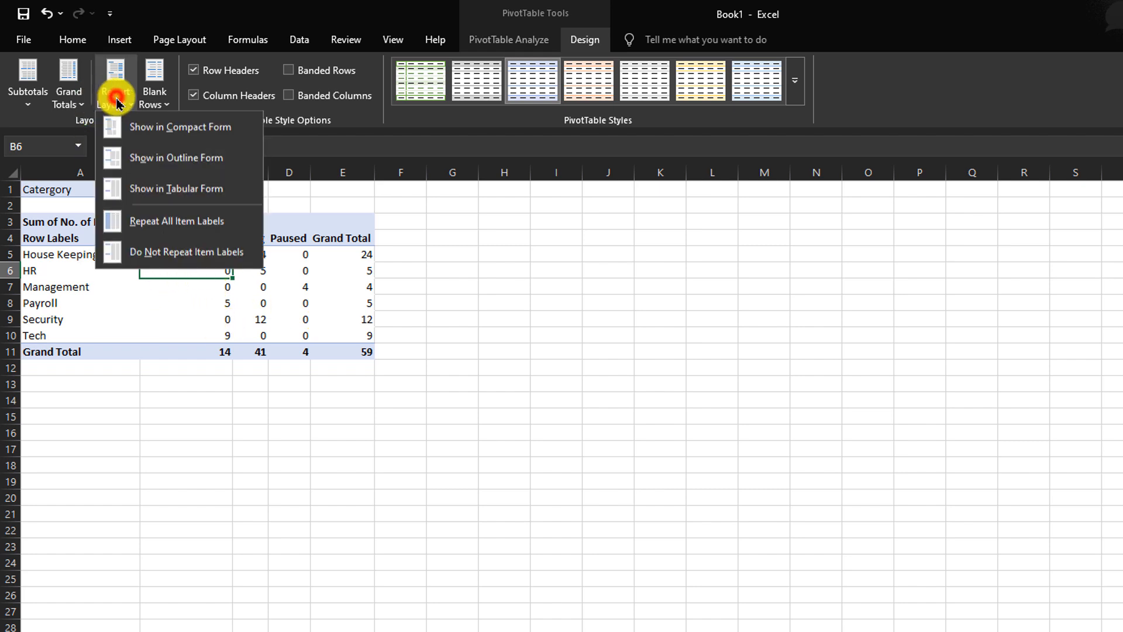
left_click(182, 189)
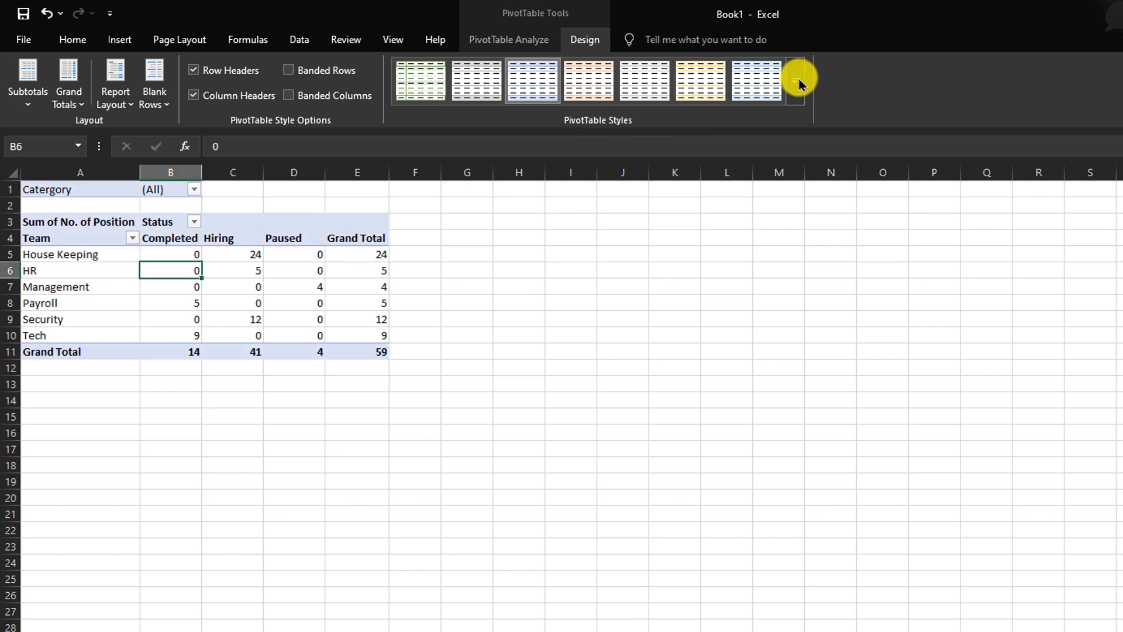
left_click(768, 89)
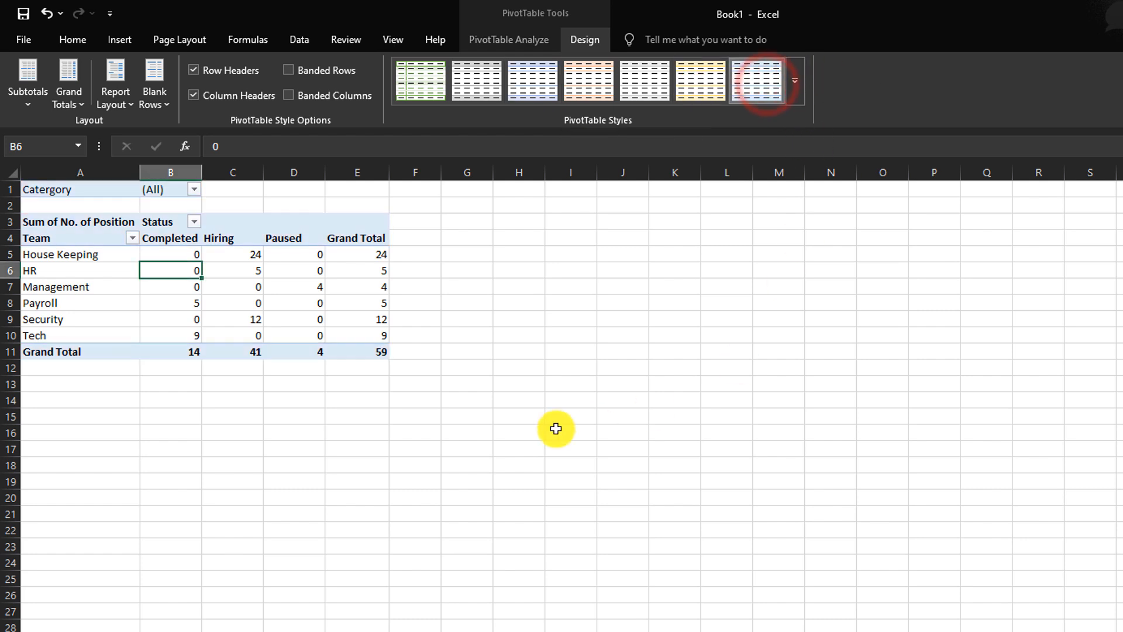
Rename the Grand Total column header in cell E4 as Total
left_click(331, 237)
left_click(510, 270)
left_click(363, 237)
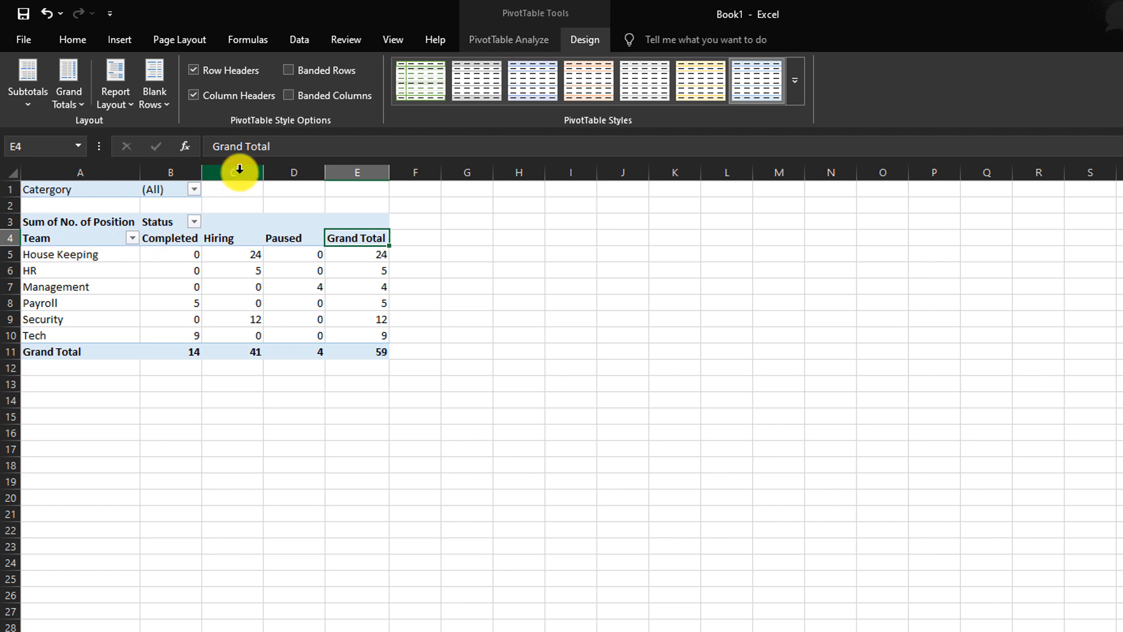
left_click(245, 147)
key("BackSpace")
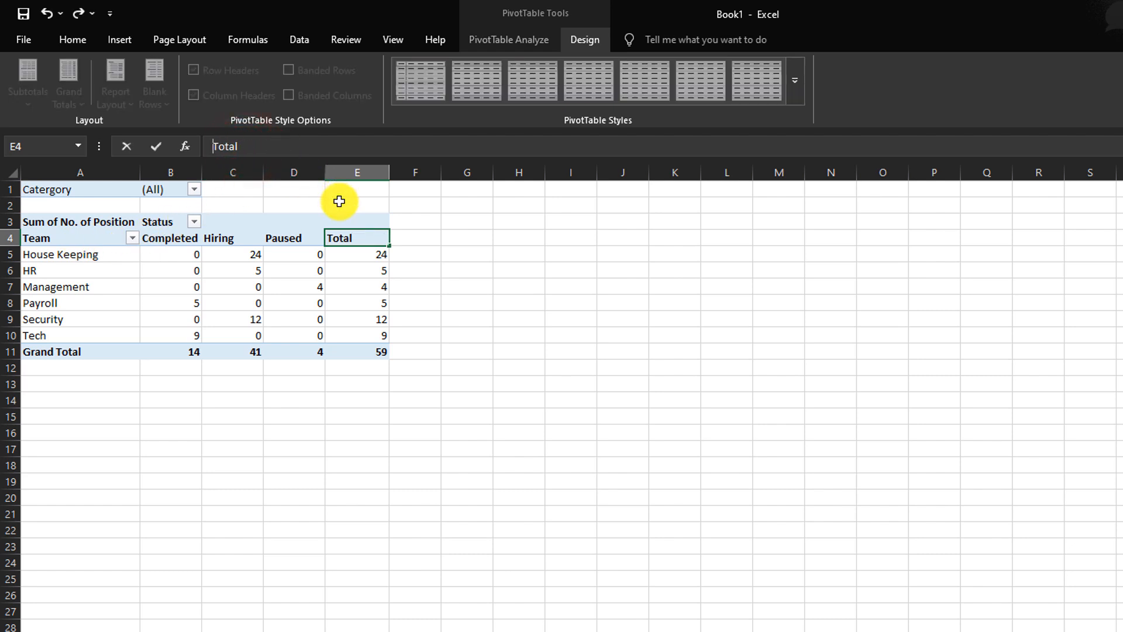
left_click(461, 276)
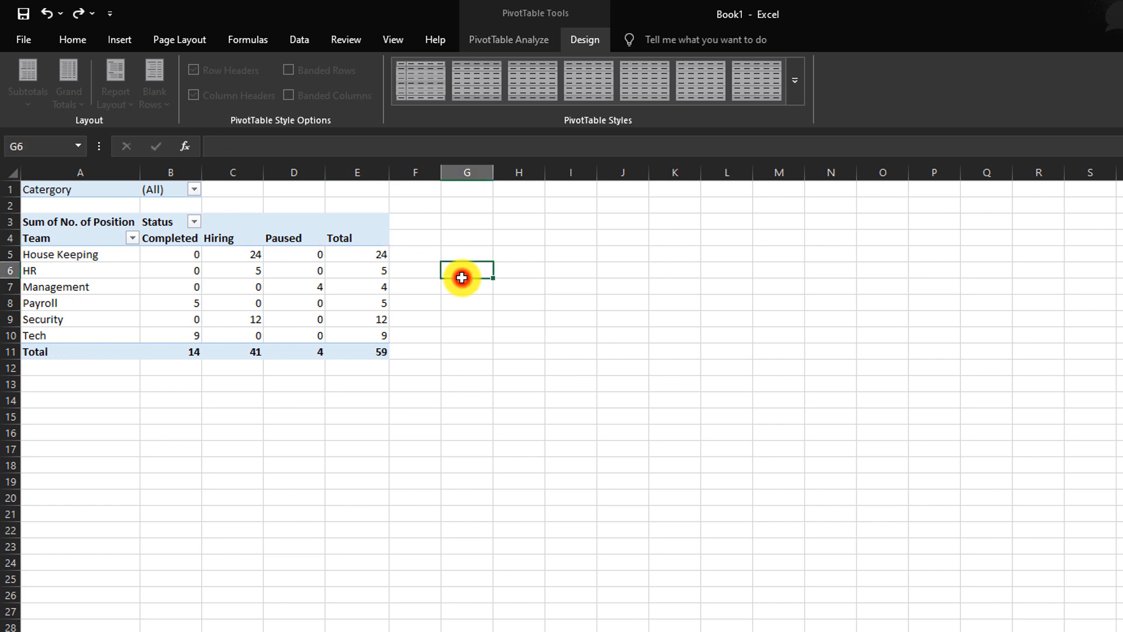
Rename the PivotTable's value header in cell A3 as "No. of Position" followed by a trailing space
left_click(338, 229)
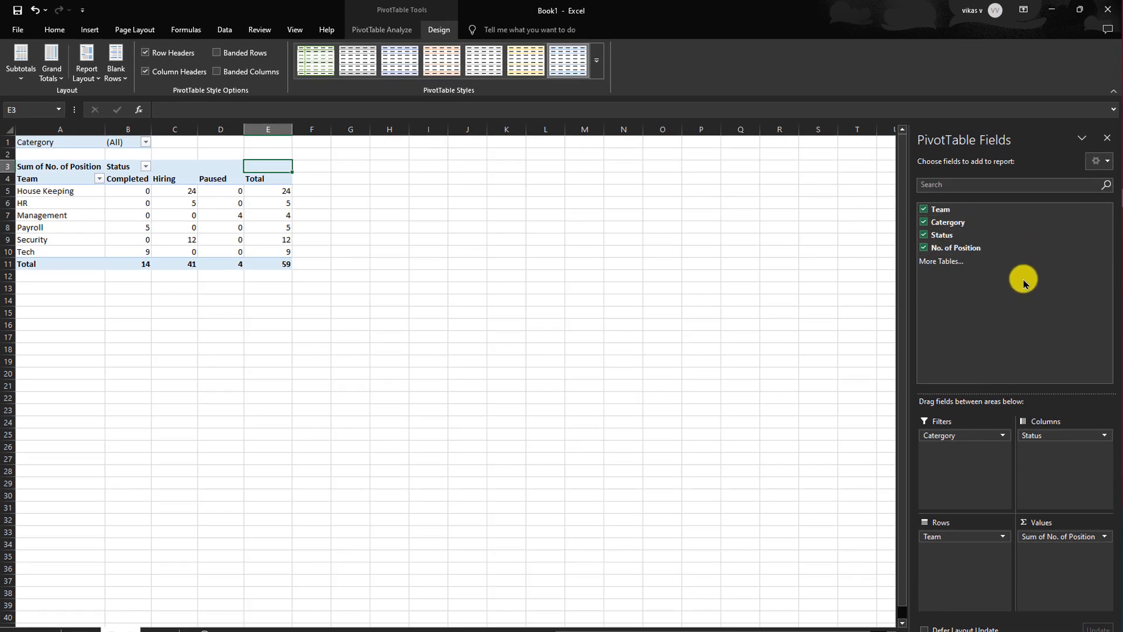
left_click(59, 166)
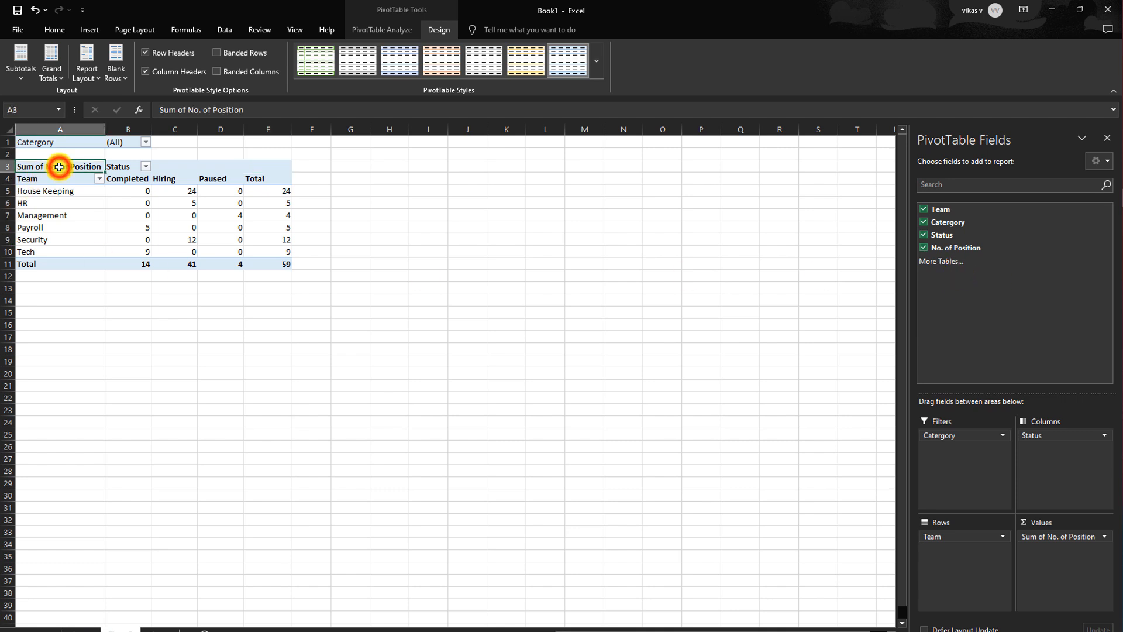
left_click(189, 110)
key("BackSpace")
key("BackSpace")
key("BackSpace")
key("BackSpace")
key("BackSpace")
key("BackSpace")
key("BackSpace")
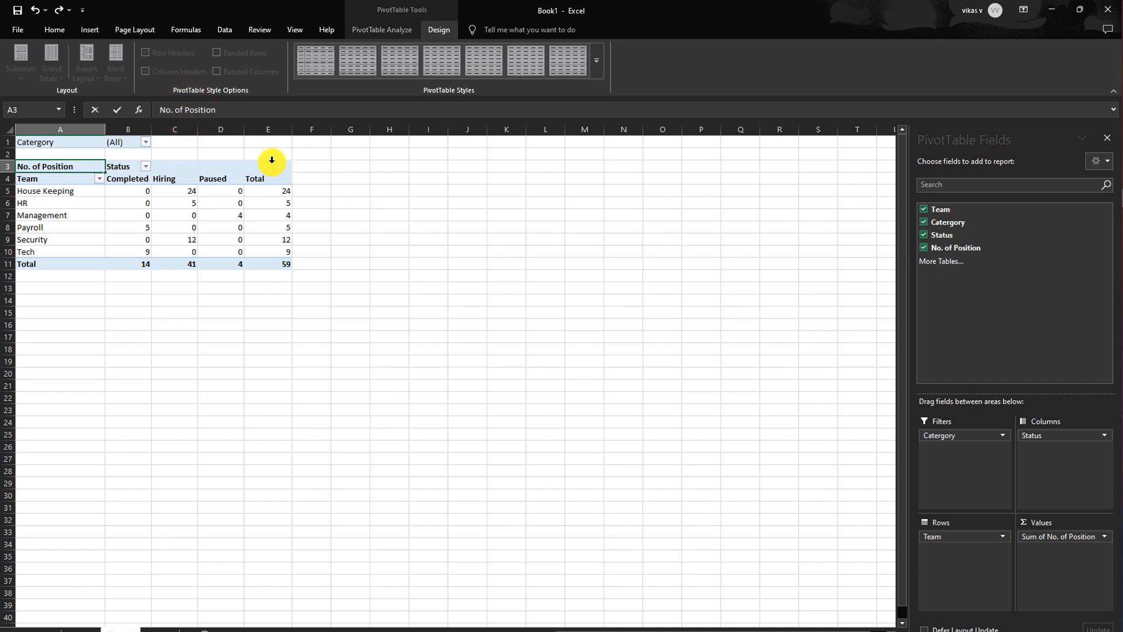
left_click(97, 206)
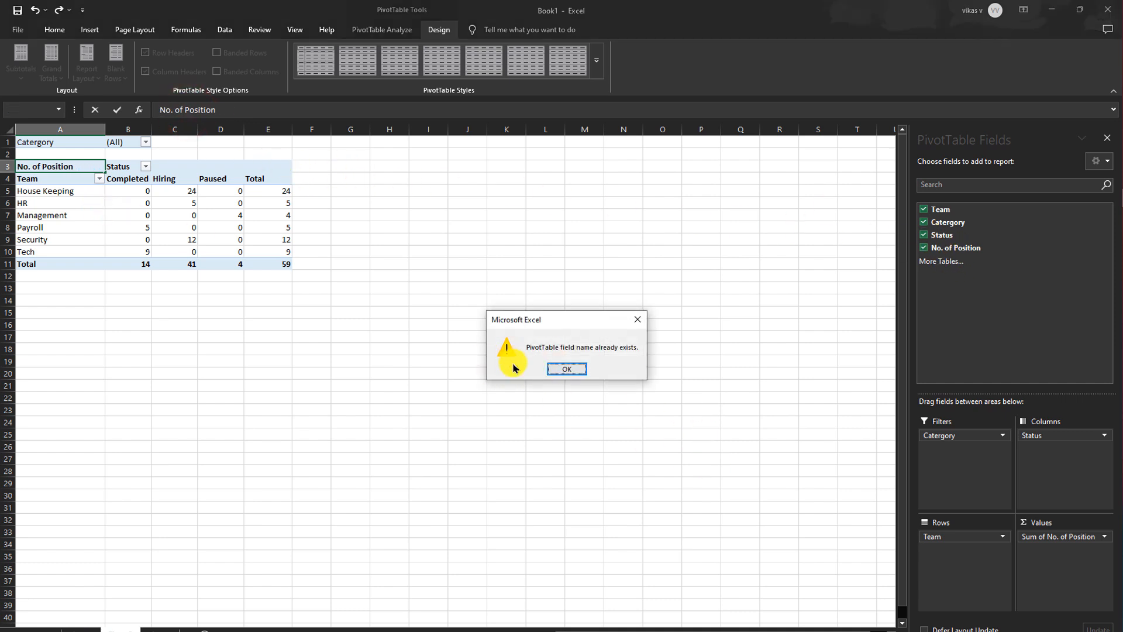
left_click(577, 370)
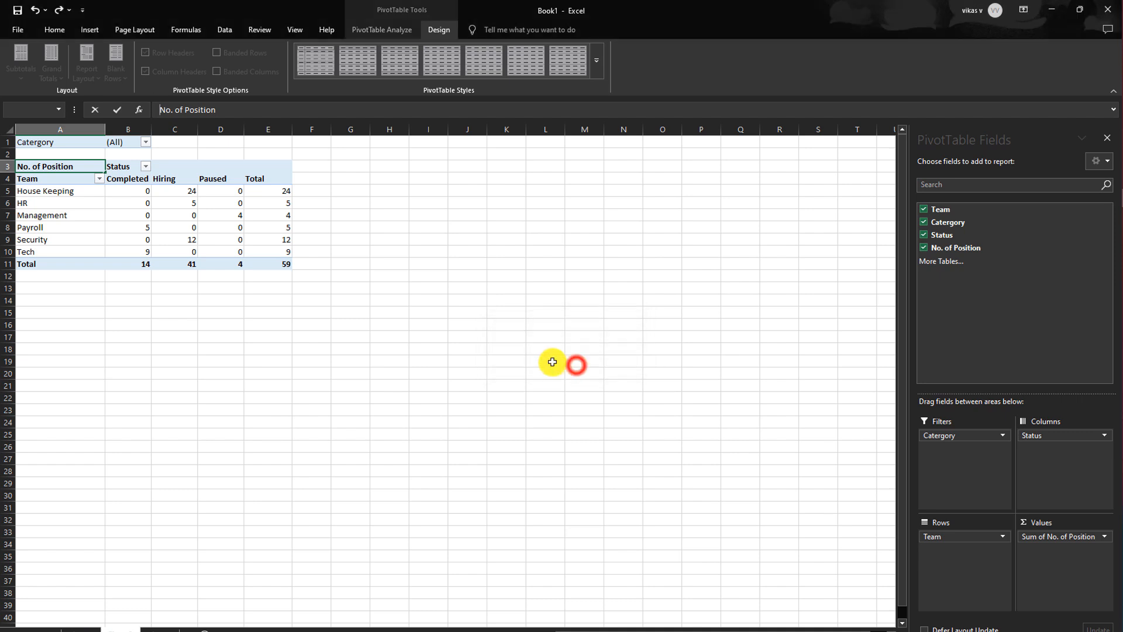
left_click(225, 107)
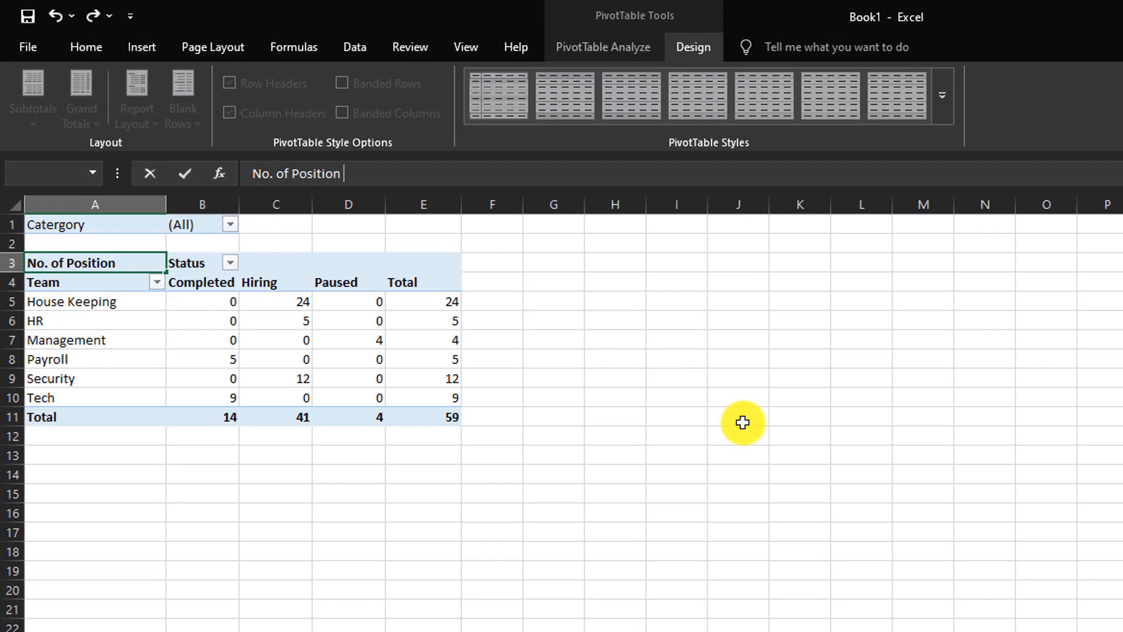
key("Return")
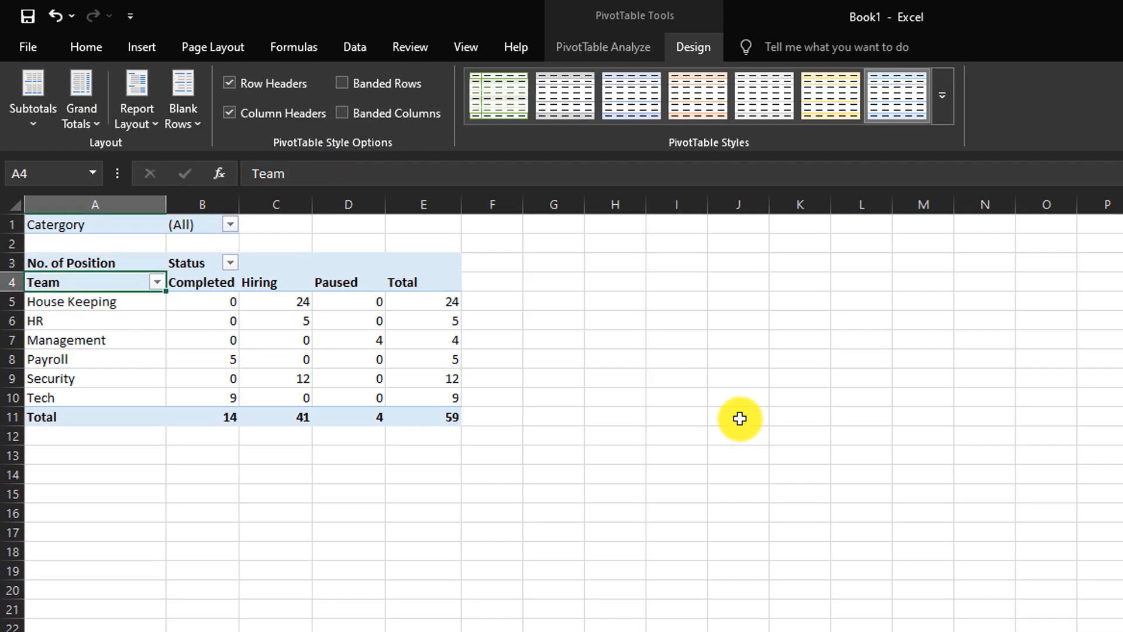
Look at the sort and filter options of the Status column field and cancel out of them
left_click(230, 262)
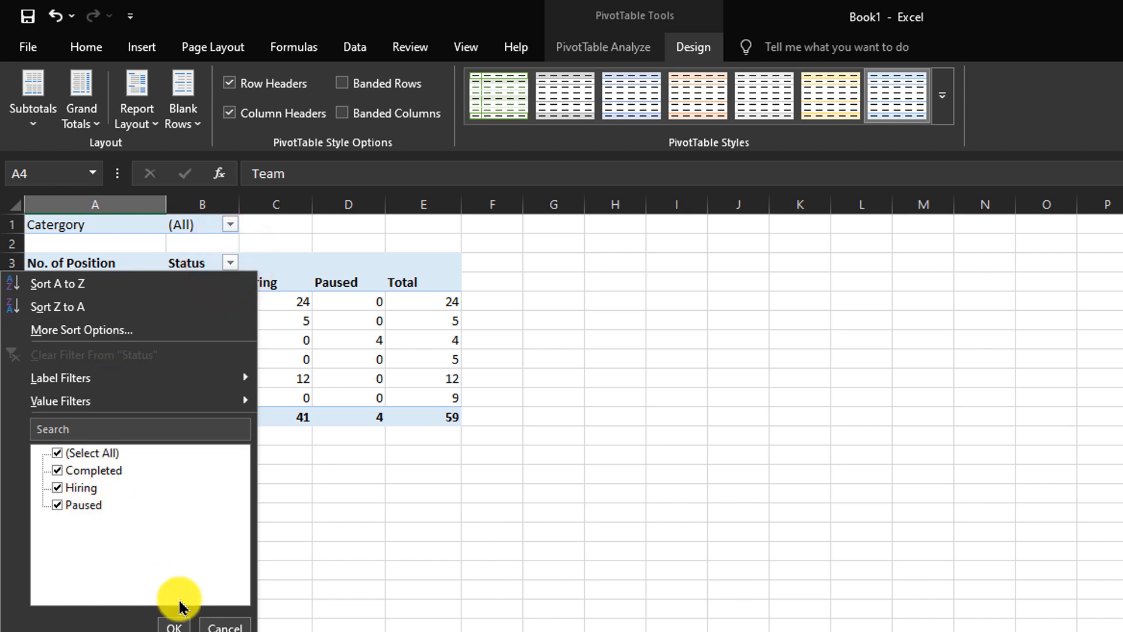
left_click(232, 627)
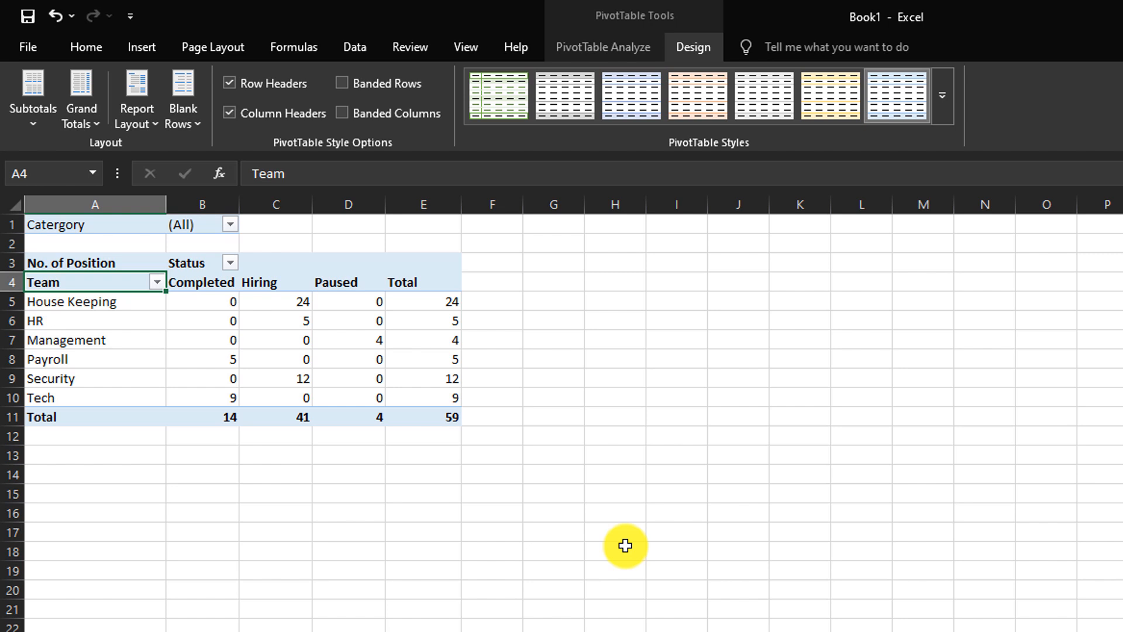
Insert a 2-D clustered column PivotChart based on the PivotTable of positions by team and status
left_click(152, 52)
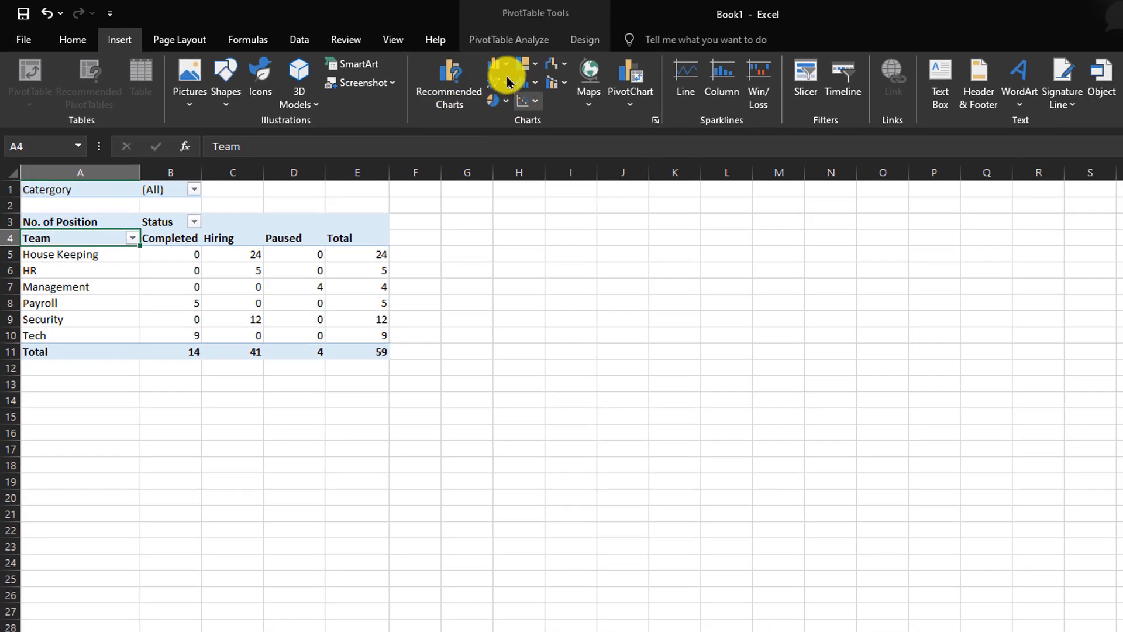
left_click(496, 67)
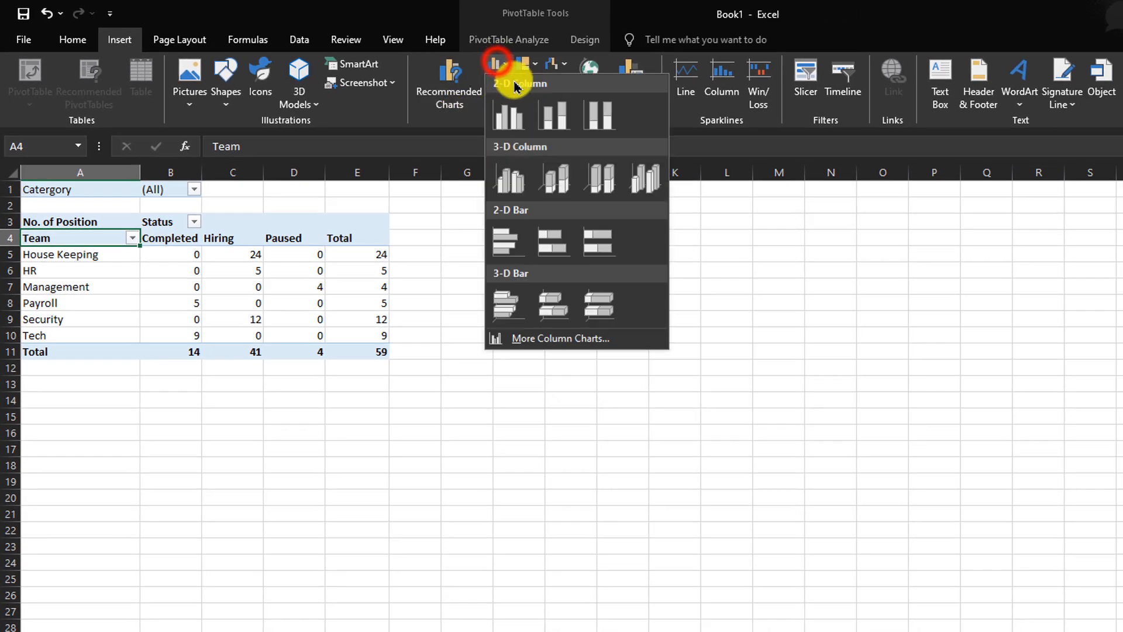
left_click(513, 121)
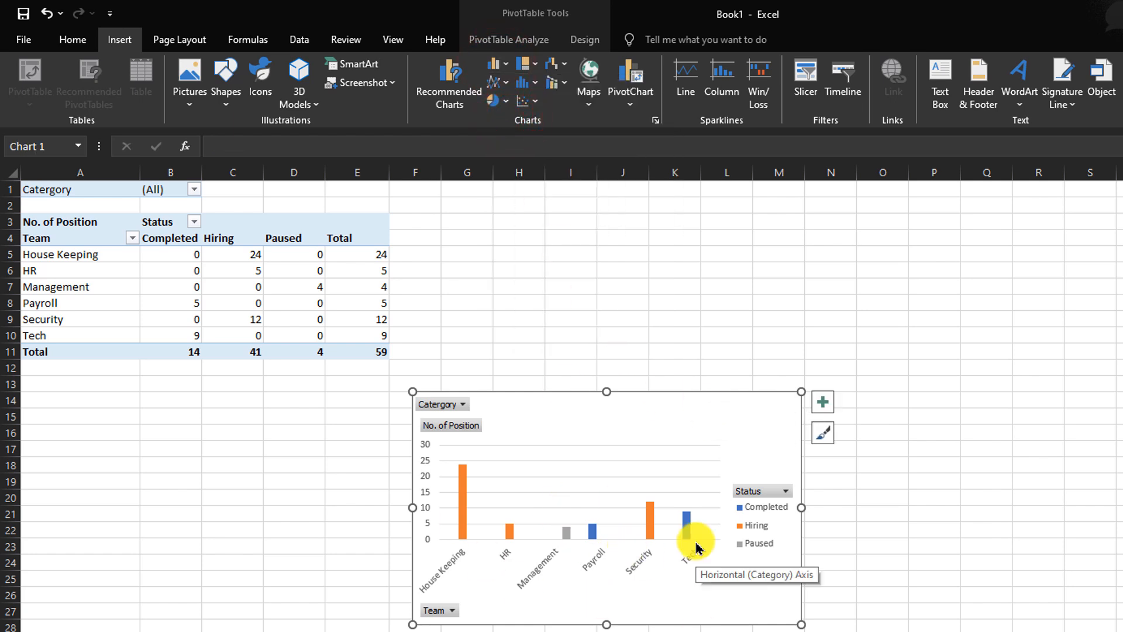